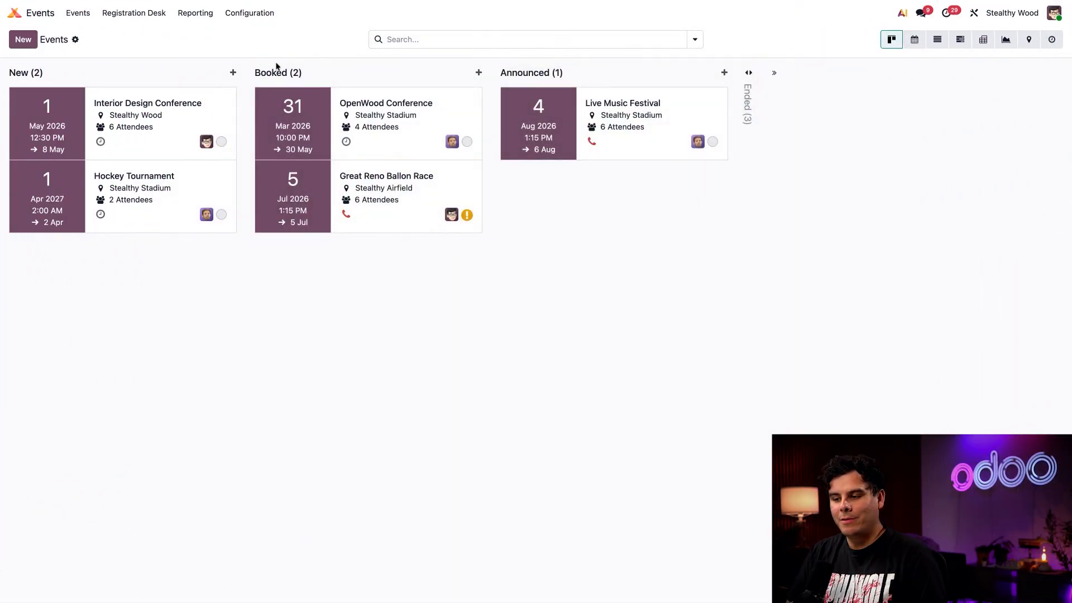
# Check the Booth Management option in the Events settings and return to the events overview.
pyautogui.click(249, 13)
pyautogui.click(253, 35)
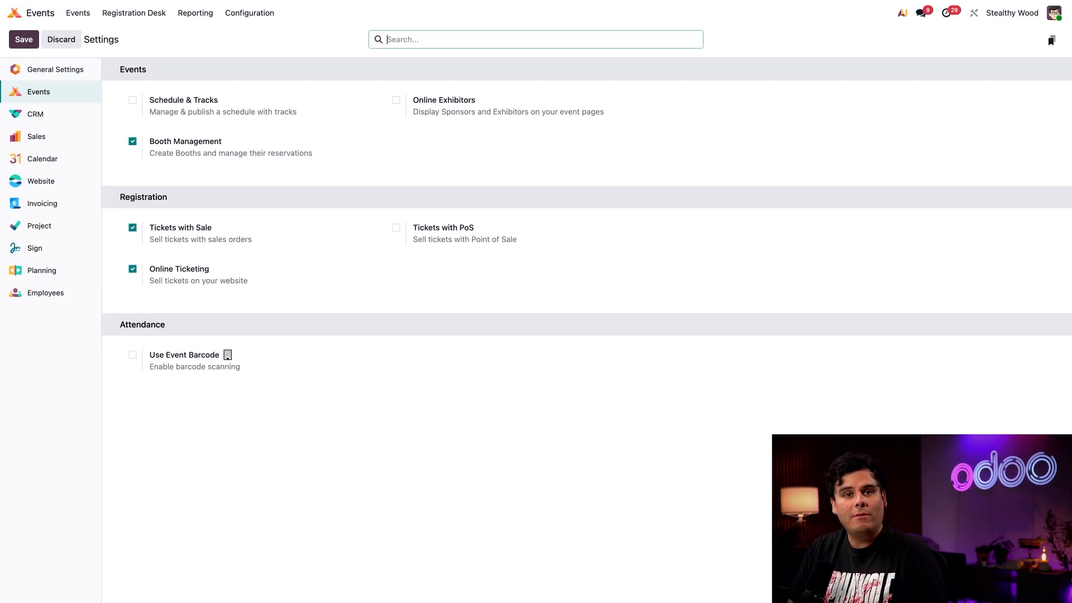
pyautogui.click(77, 16)
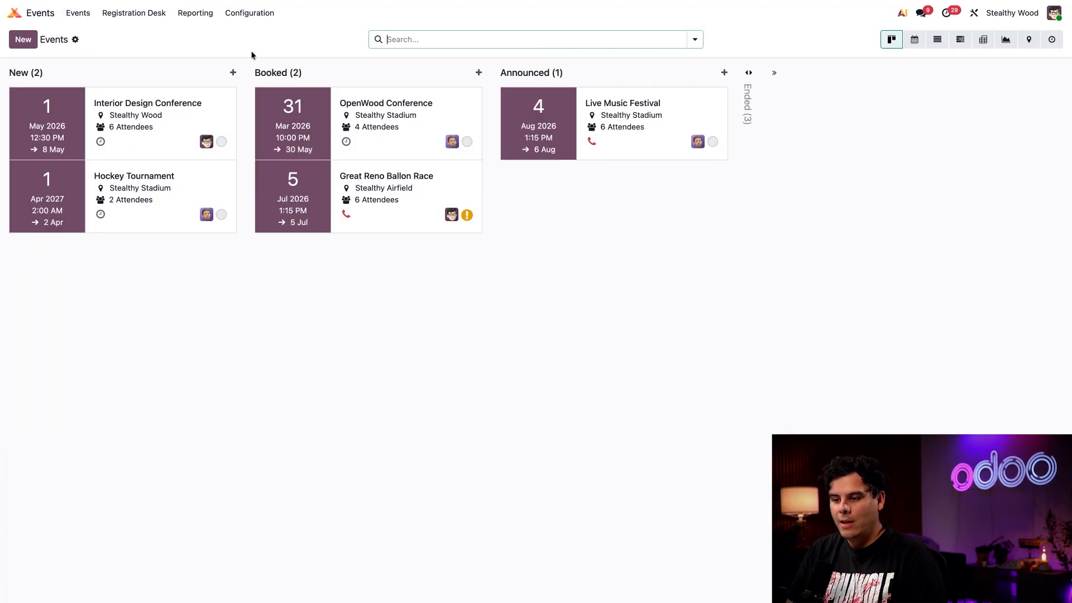
# Add a booth named Booth A7 in the Standard Booth category to the OpenWood Conference and return to the event.
pyautogui.click(415, 127)
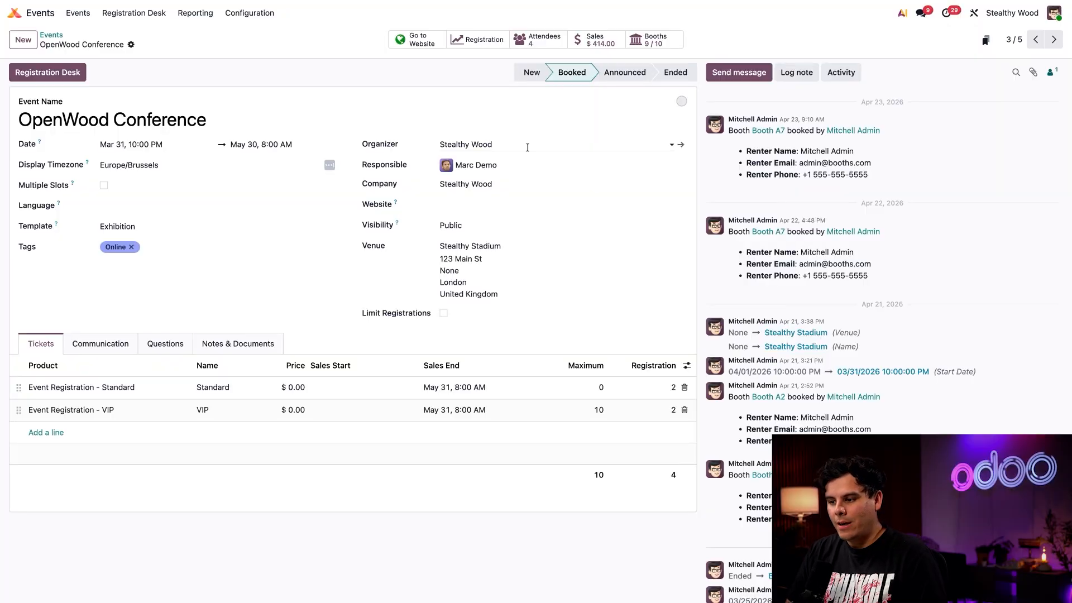
pyautogui.click(666, 40)
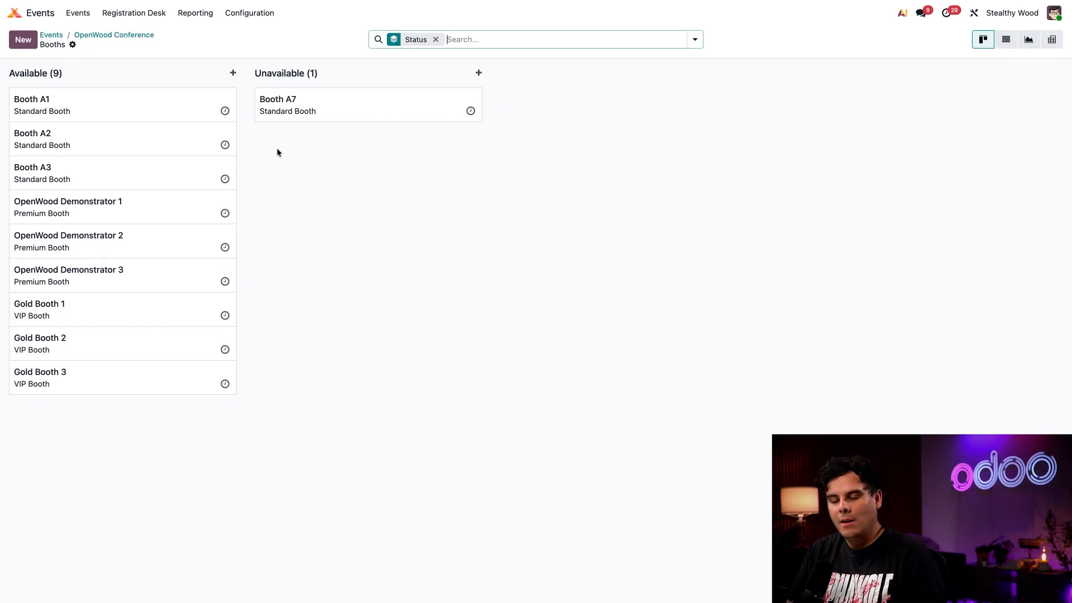
pyautogui.click(23, 40)
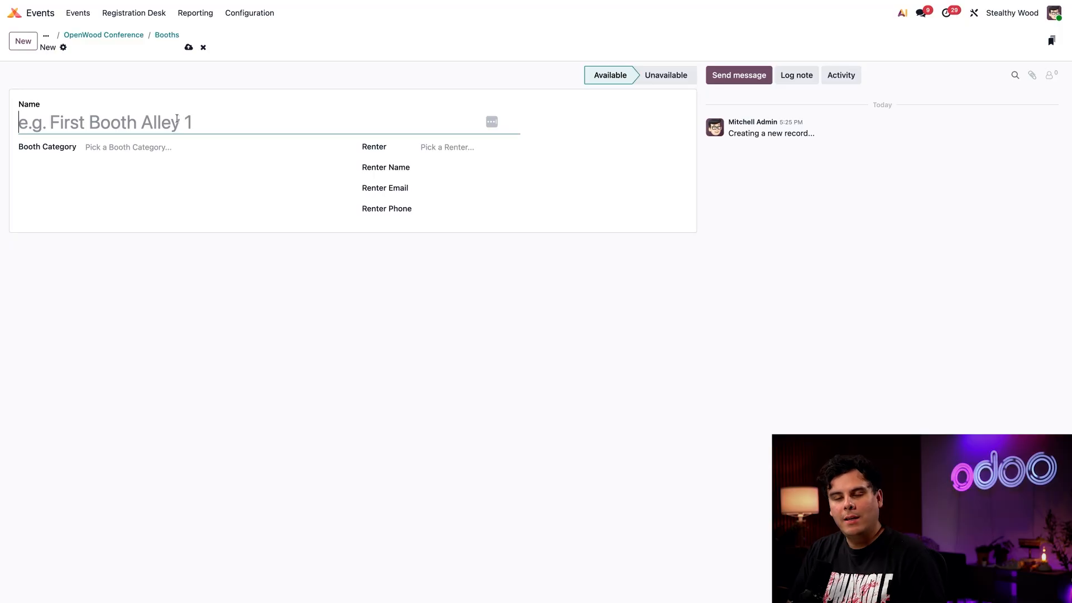
pyautogui.write('Booth A7')
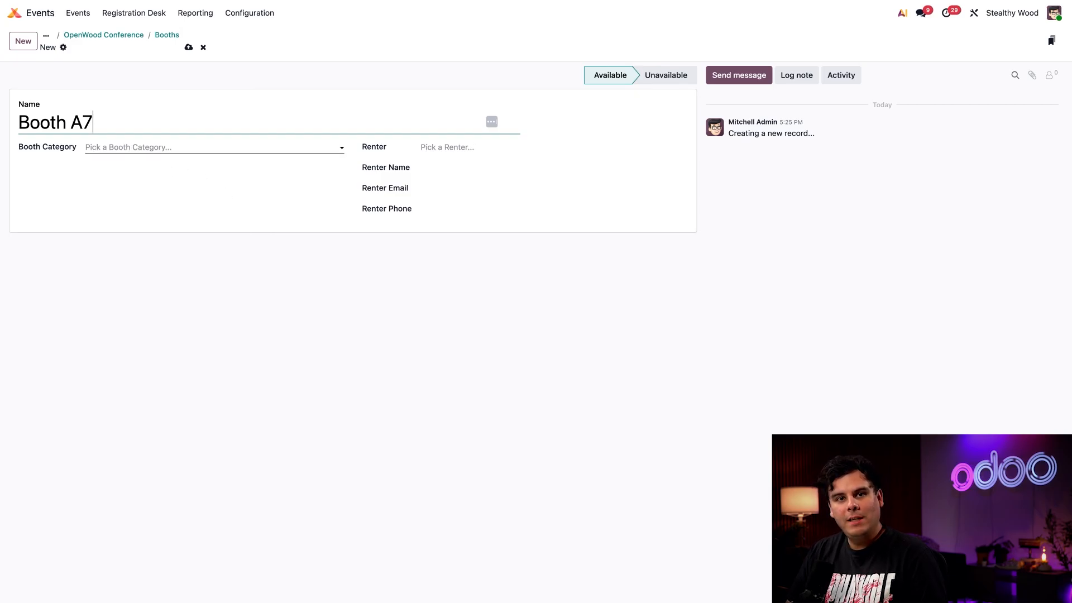
pyautogui.click(173, 147)
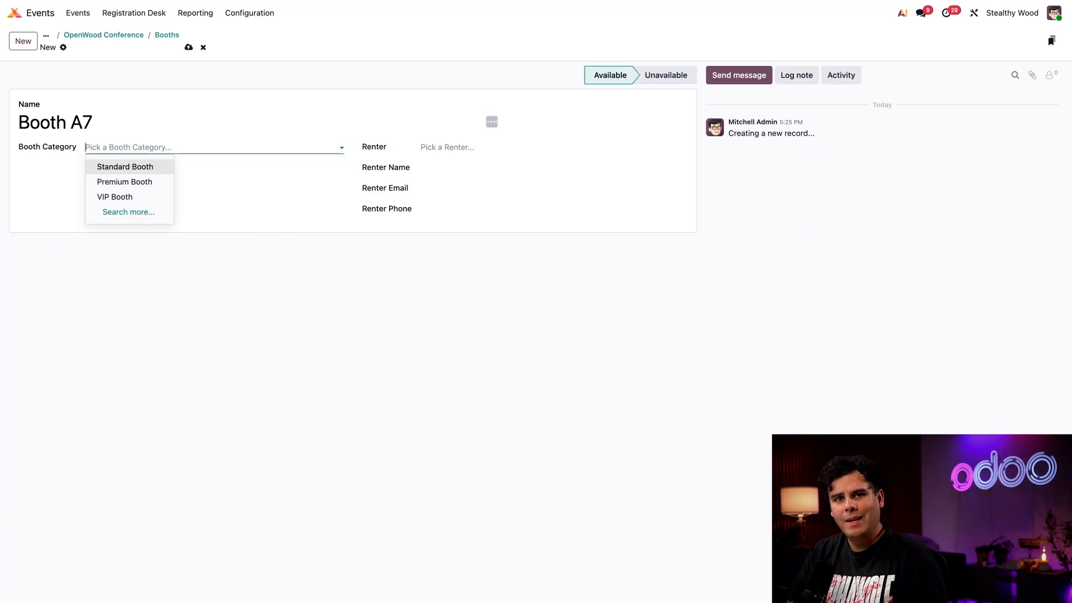
pyautogui.click(130, 168)
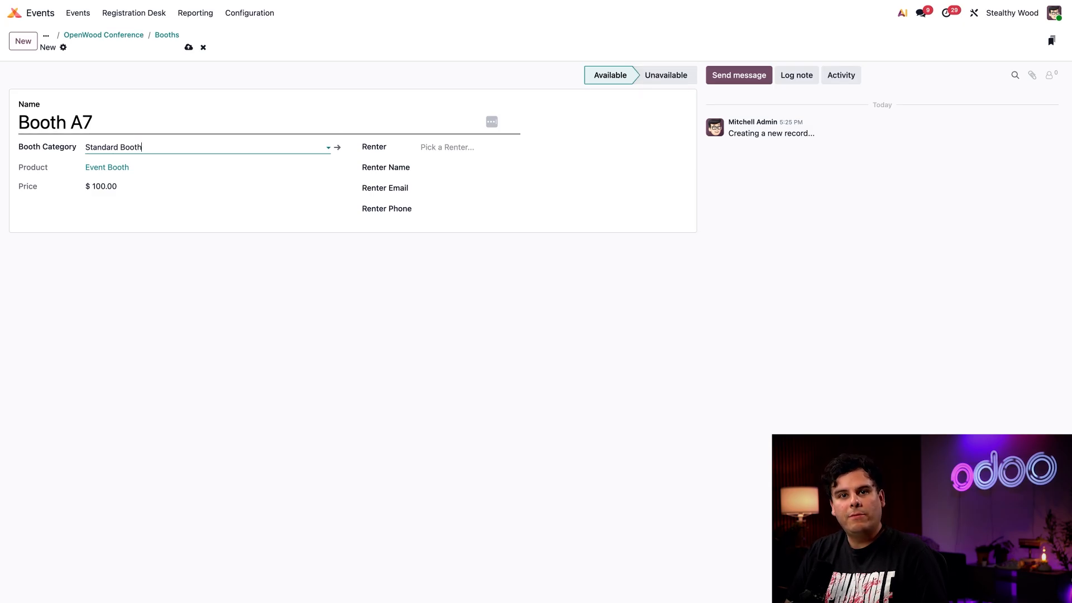
pyautogui.click(114, 37)
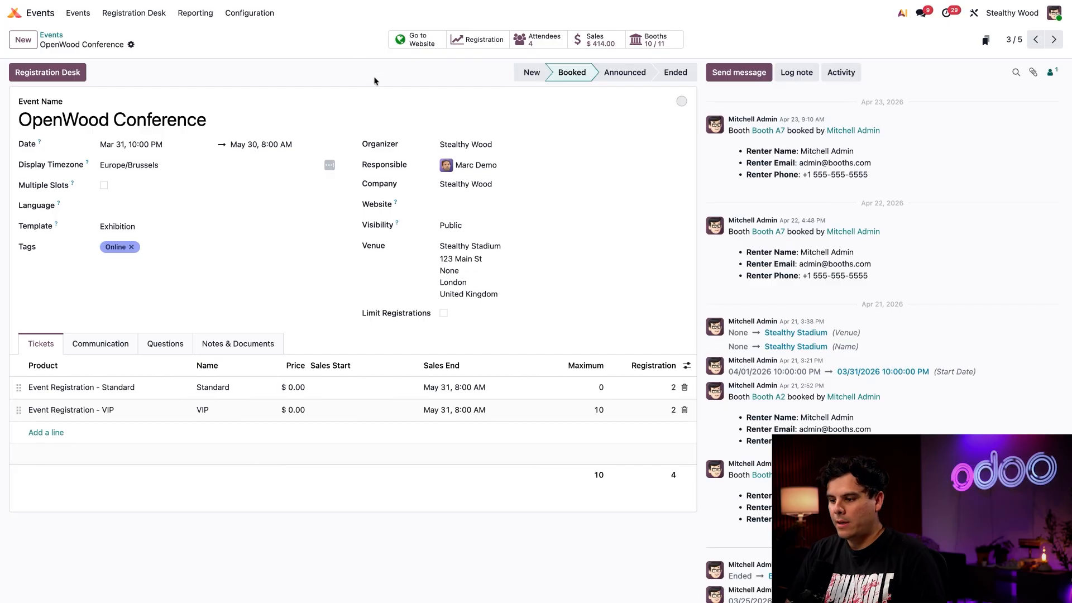
# Open the OpenWood Conference's website page and examine its sub-menu style option in the editor without keeping changes.
pyautogui.click(415, 46)
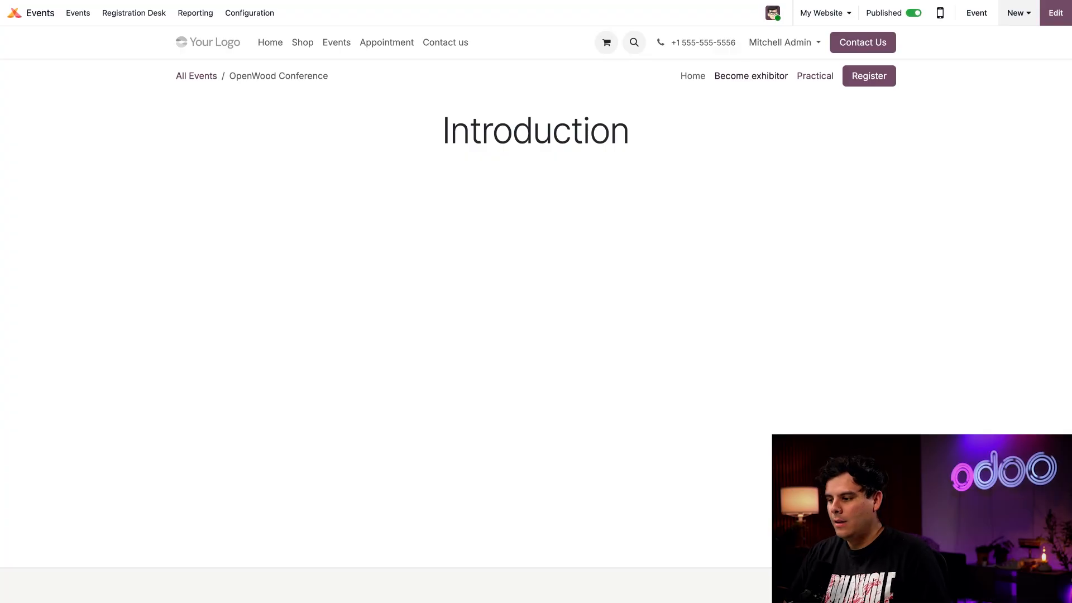
pyautogui.click(1044, 17)
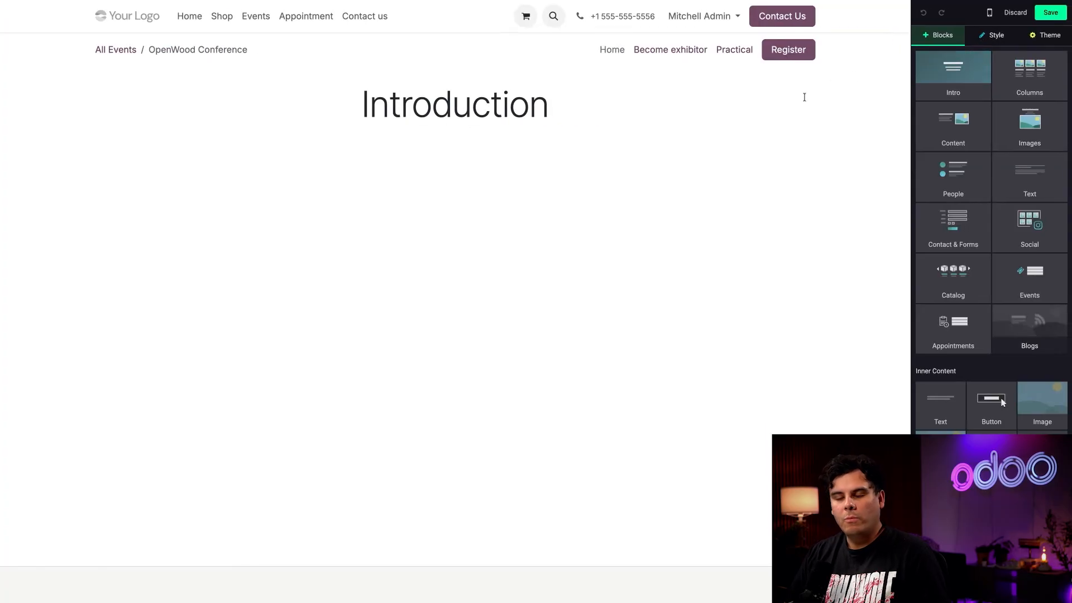
pyautogui.click(984, 37)
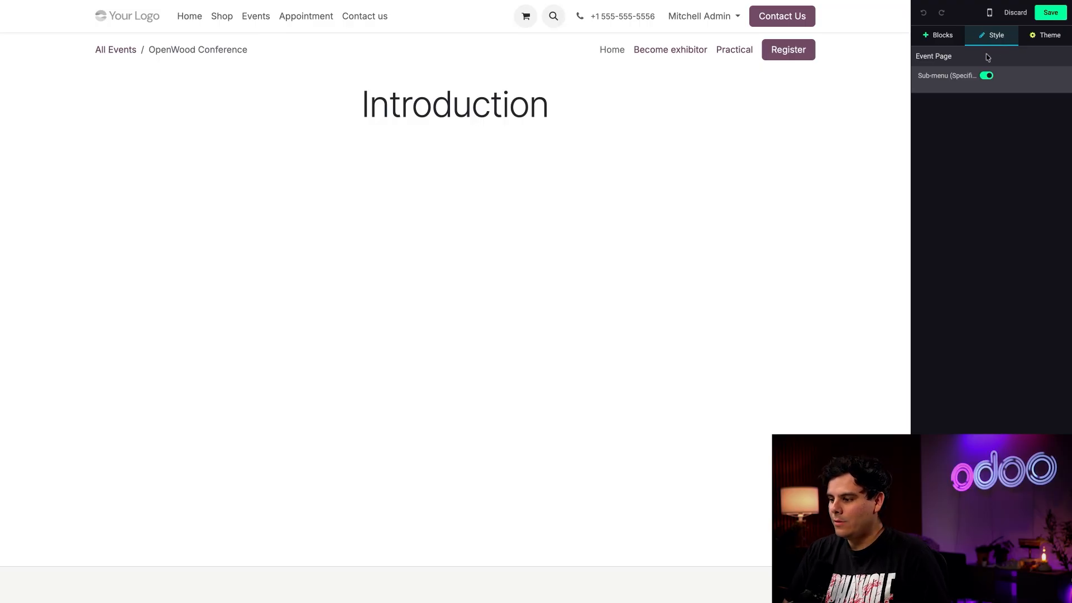
pyautogui.click(1017, 14)
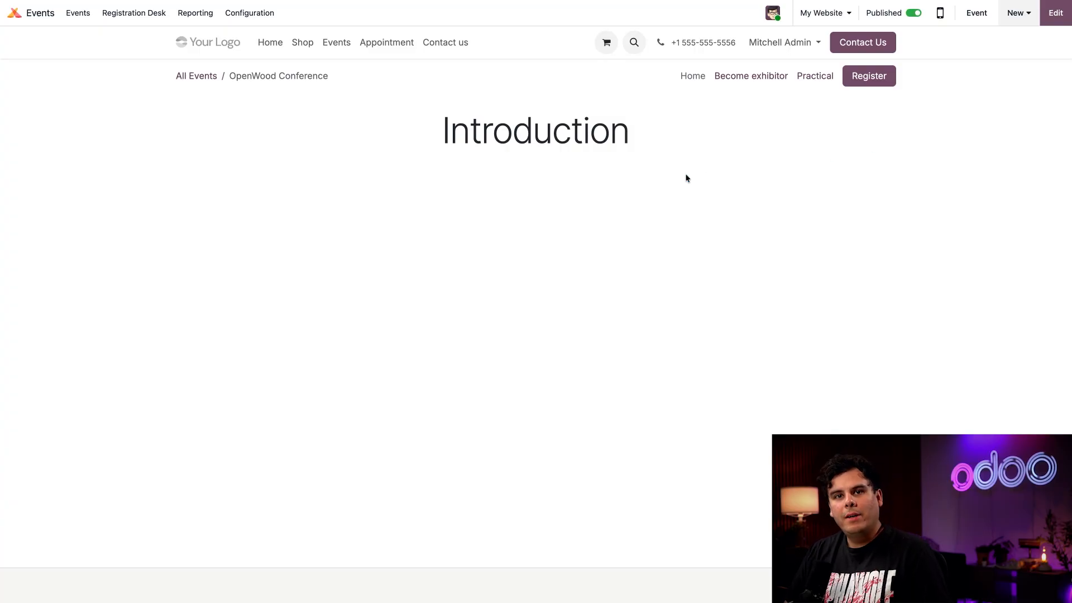
# View the booth location plan on the event's Become exhibitor page and book the Standard Booth location Booth A7.
pyautogui.click(760, 80)
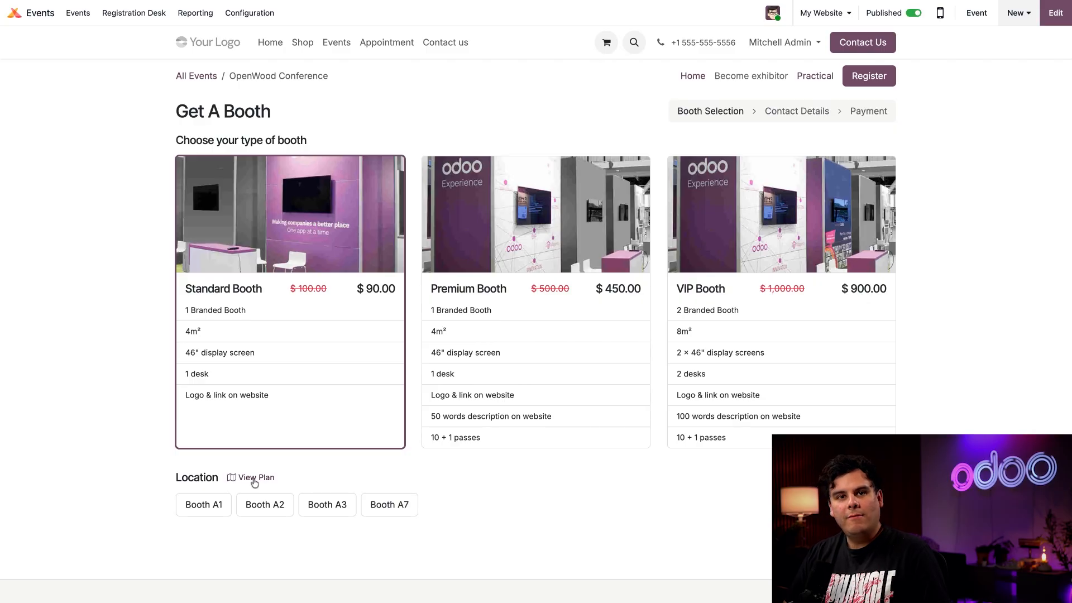
pyautogui.click(254, 482)
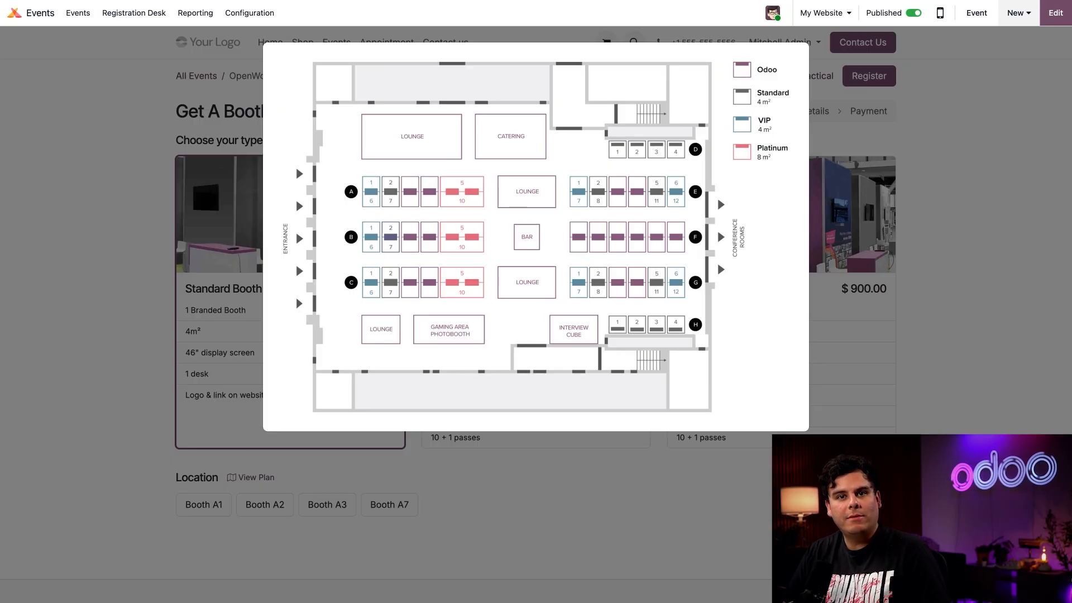
pyautogui.click(855, 145)
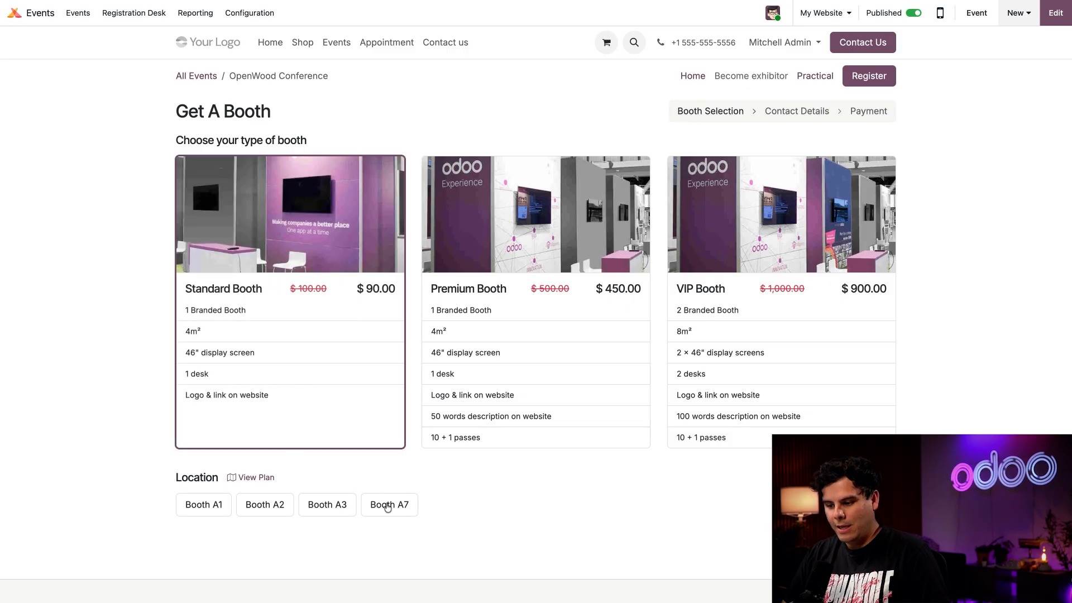
pyautogui.click(384, 505)
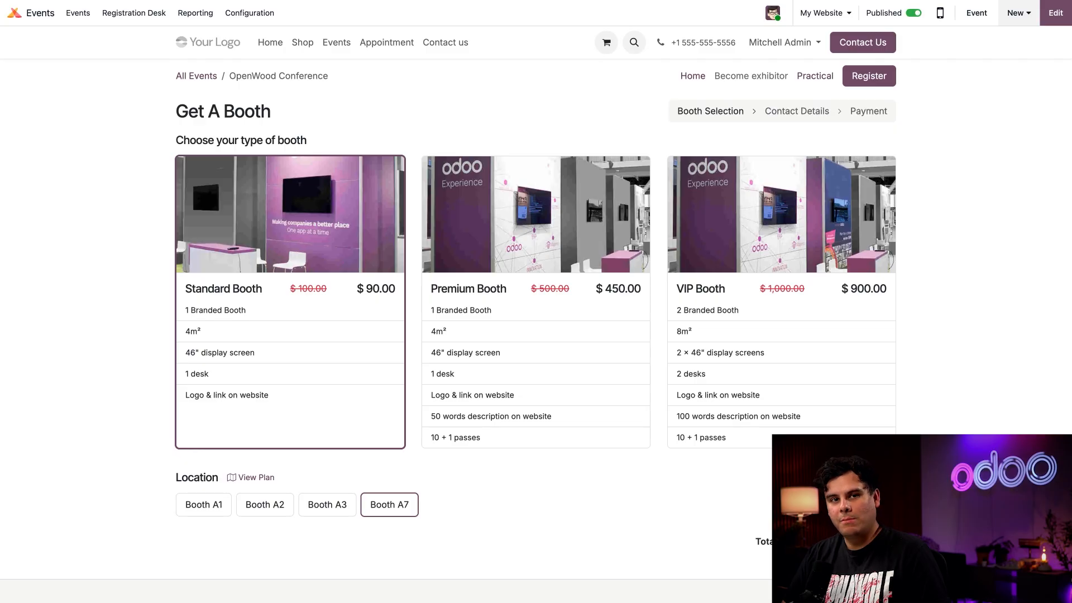
pyautogui.click(855, 542)
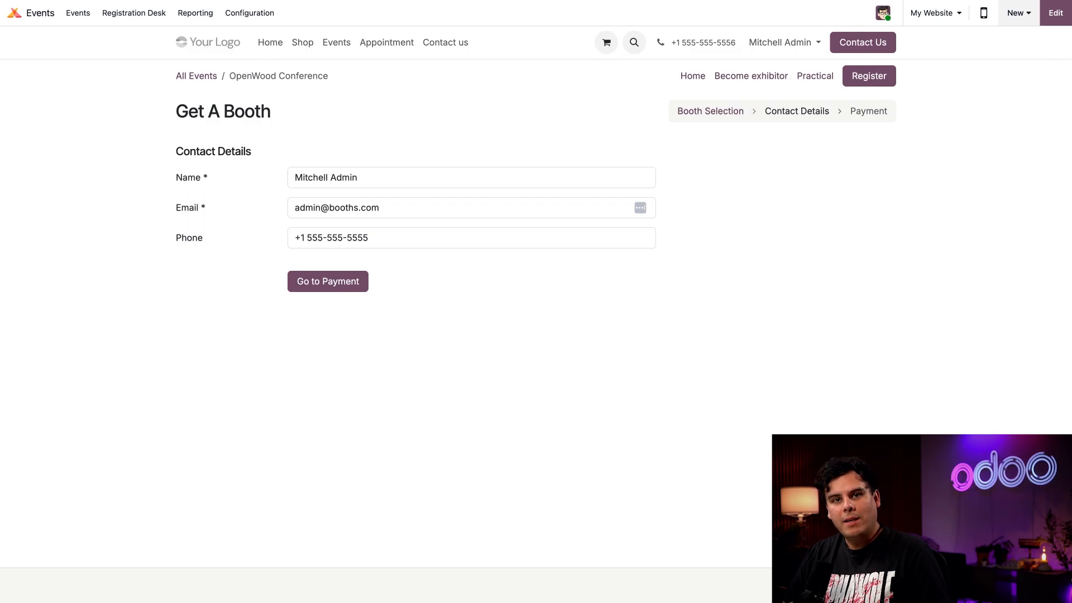
# Replace the contact name with the renter's name in the booth's contact details and proceed to payment.
pyautogui.tripleClick(382, 180)
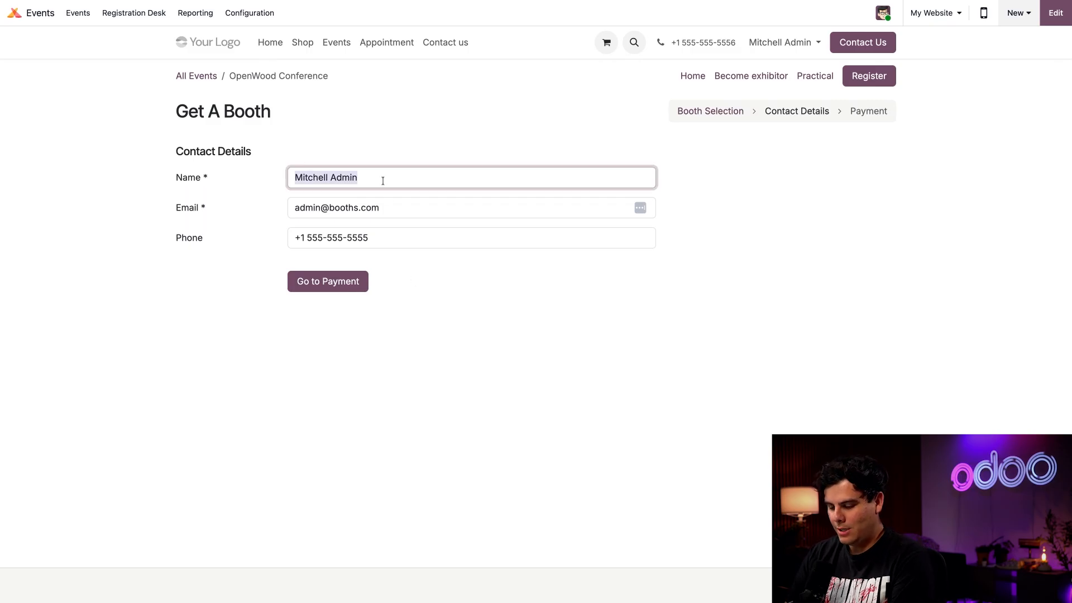
pyautogui.write('Jose Ignac')
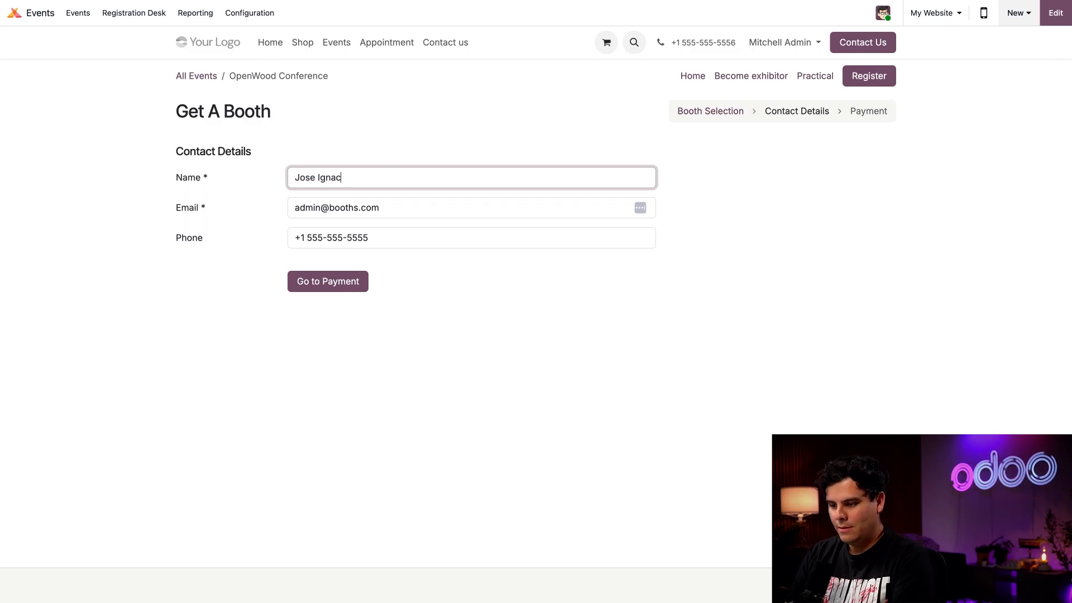
pyautogui.write('io')
pyautogui.click(489, 314)
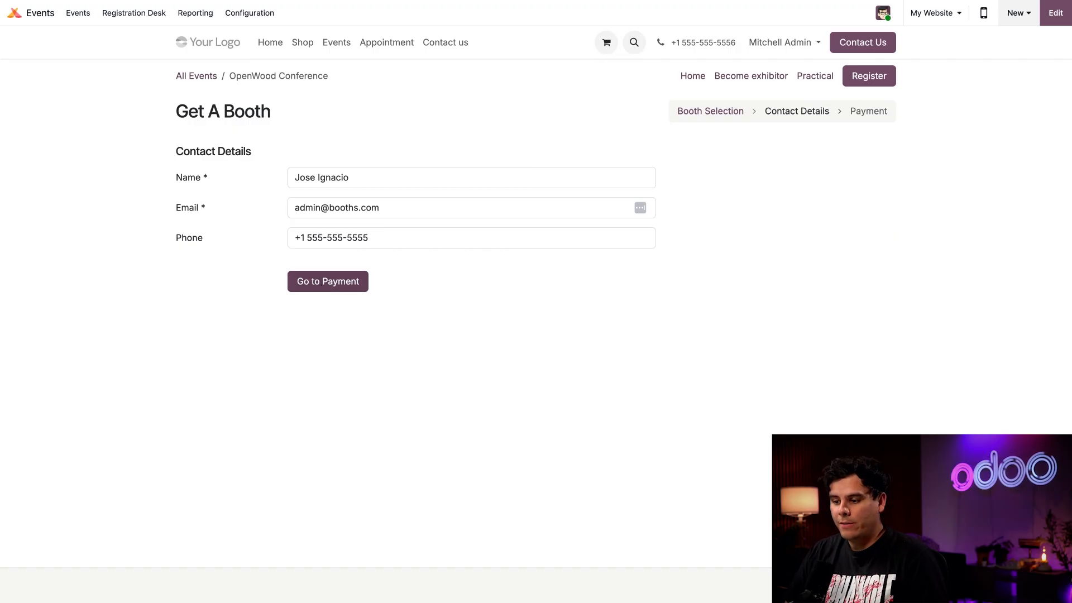
pyautogui.click(327, 281)
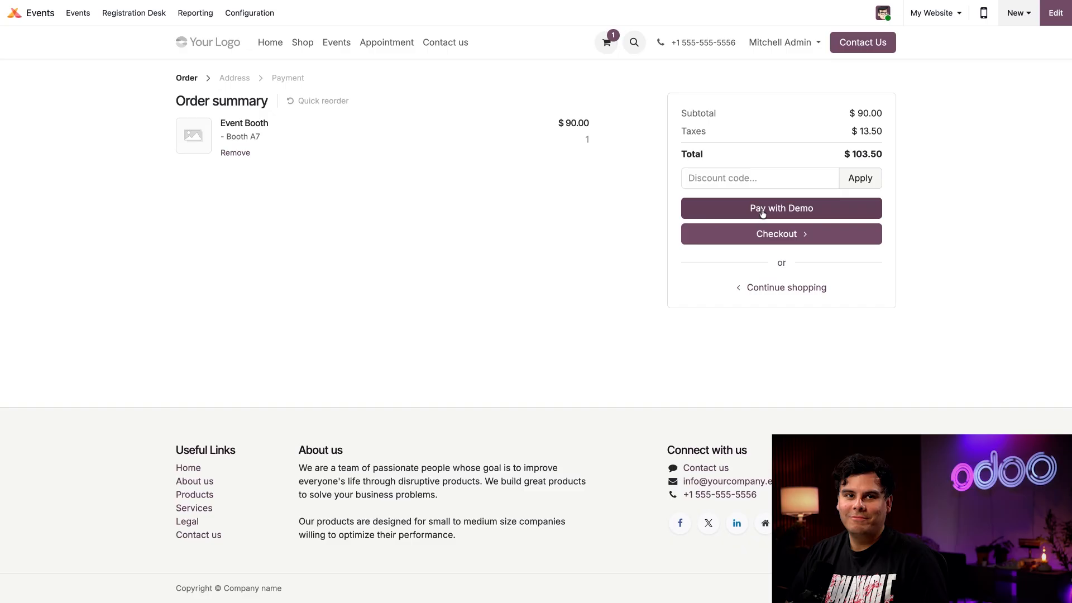
# Check out the booth order and pay it with the Demo payment method, skipping the payment status page.
pyautogui.click(777, 234)
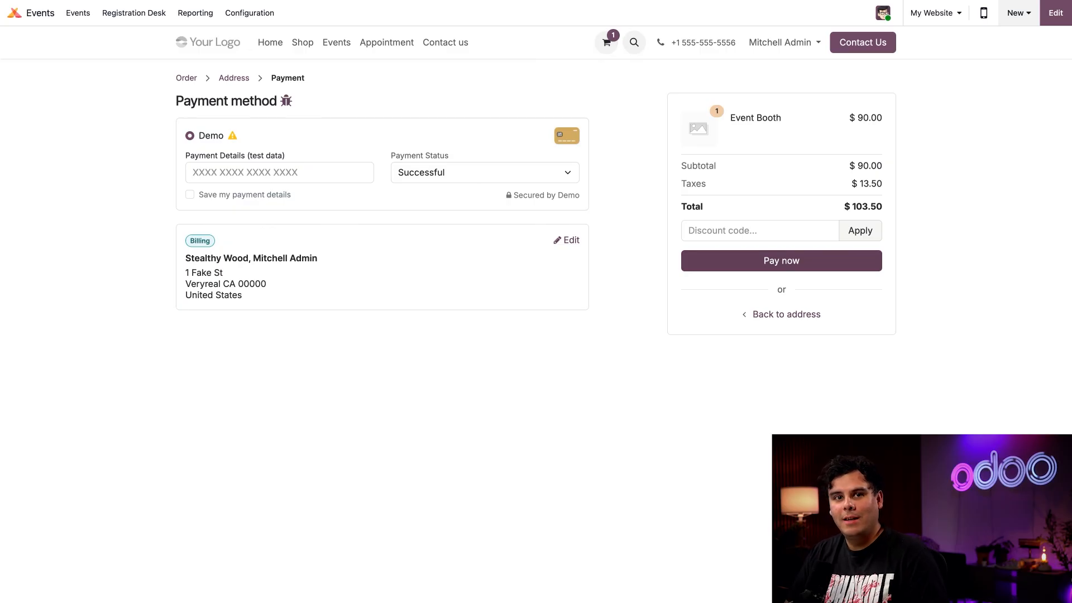
pyautogui.click(782, 261)
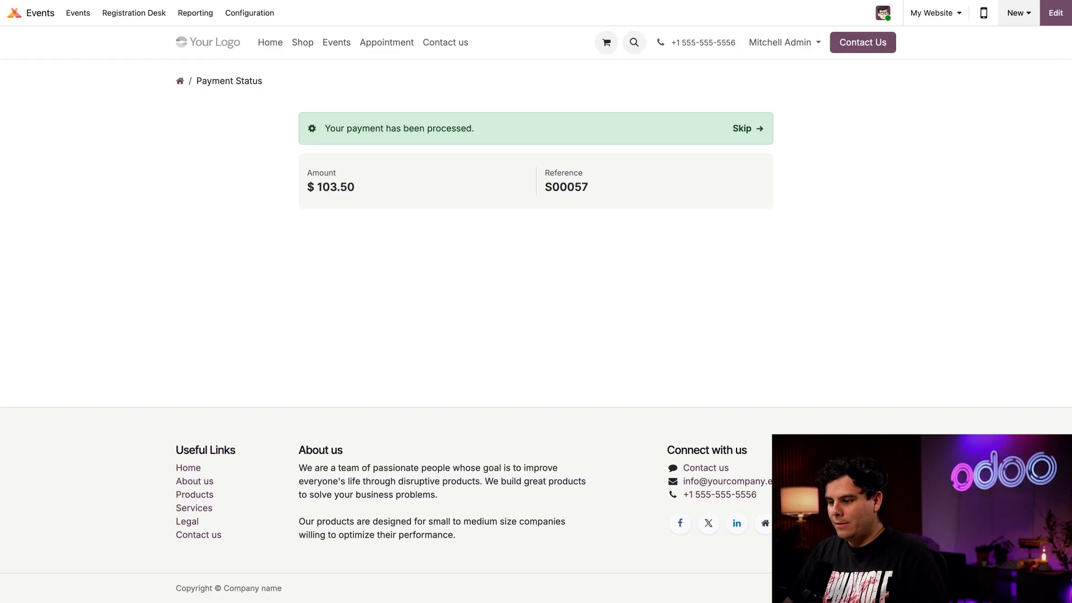
pyautogui.click(741, 130)
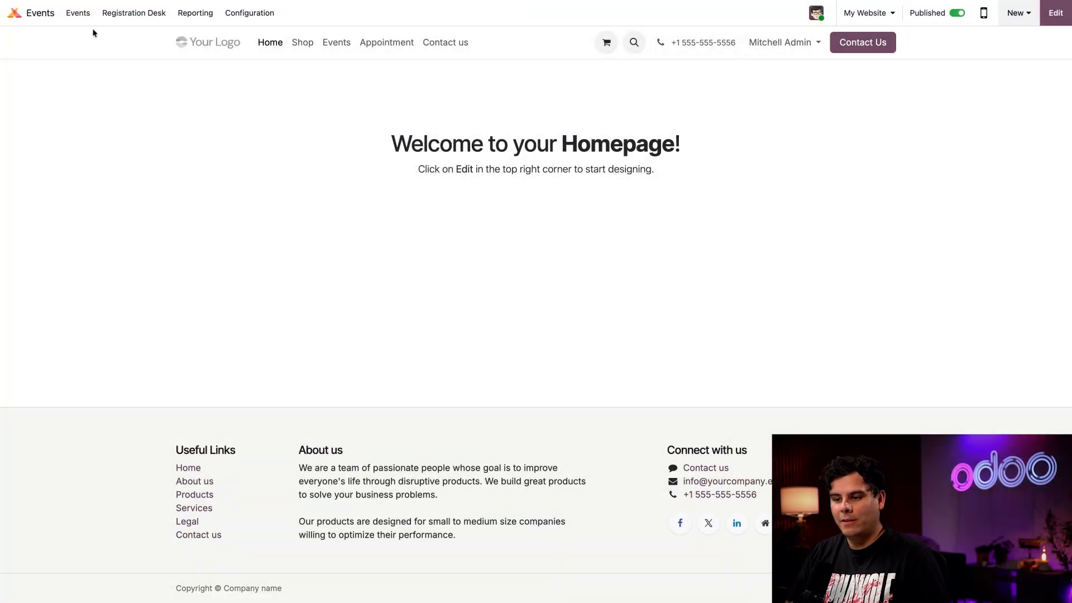
# Open the booths of the OpenWood Conference and examine the renter details of the booked Booth A7.
pyautogui.click(78, 12)
pyautogui.click(402, 140)
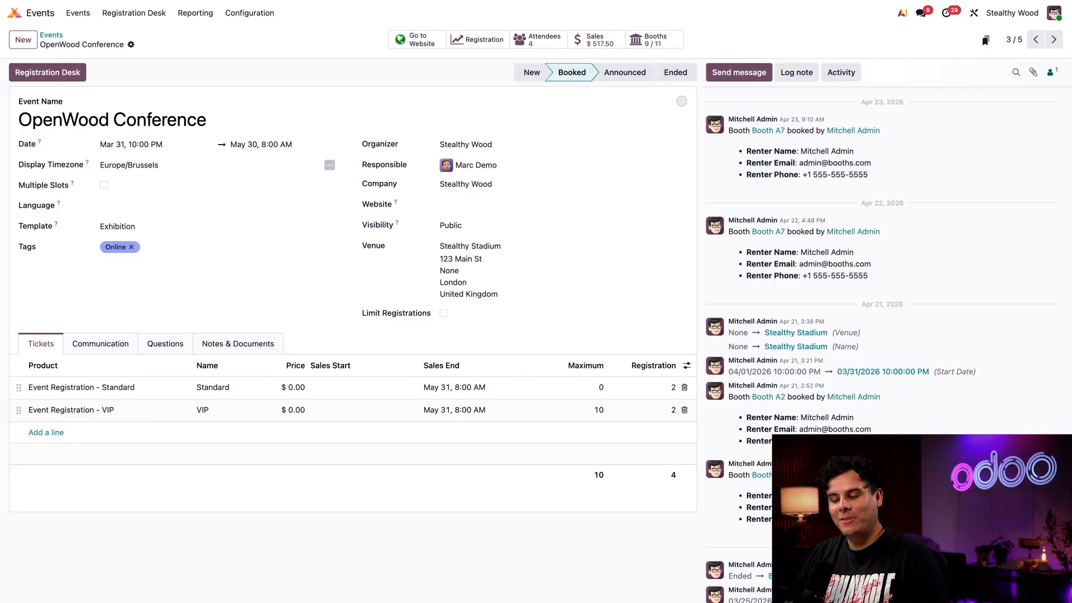
pyautogui.click(660, 43)
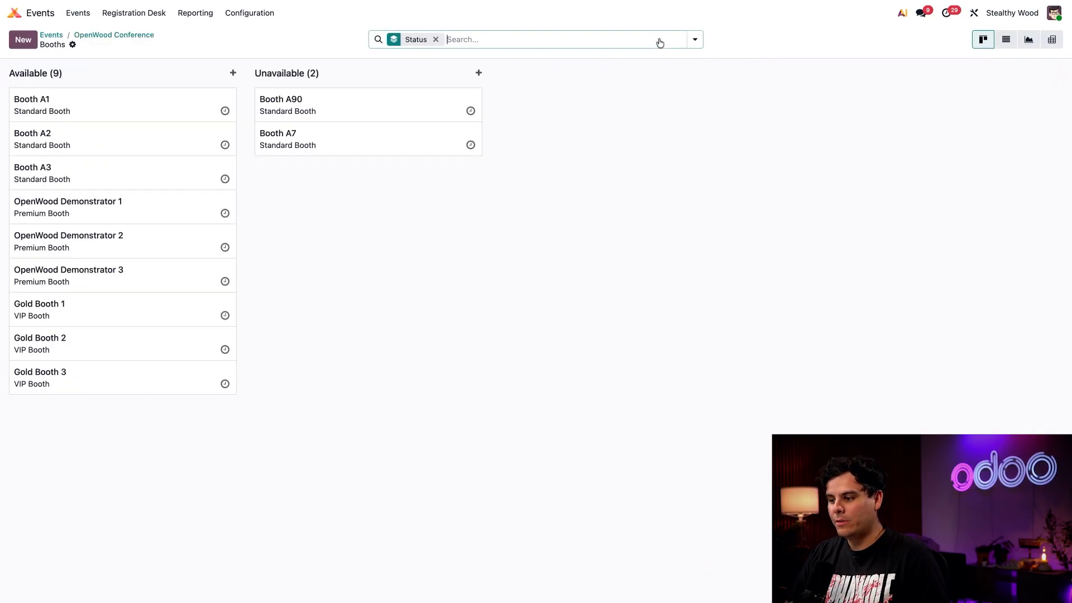
pyautogui.click(364, 149)
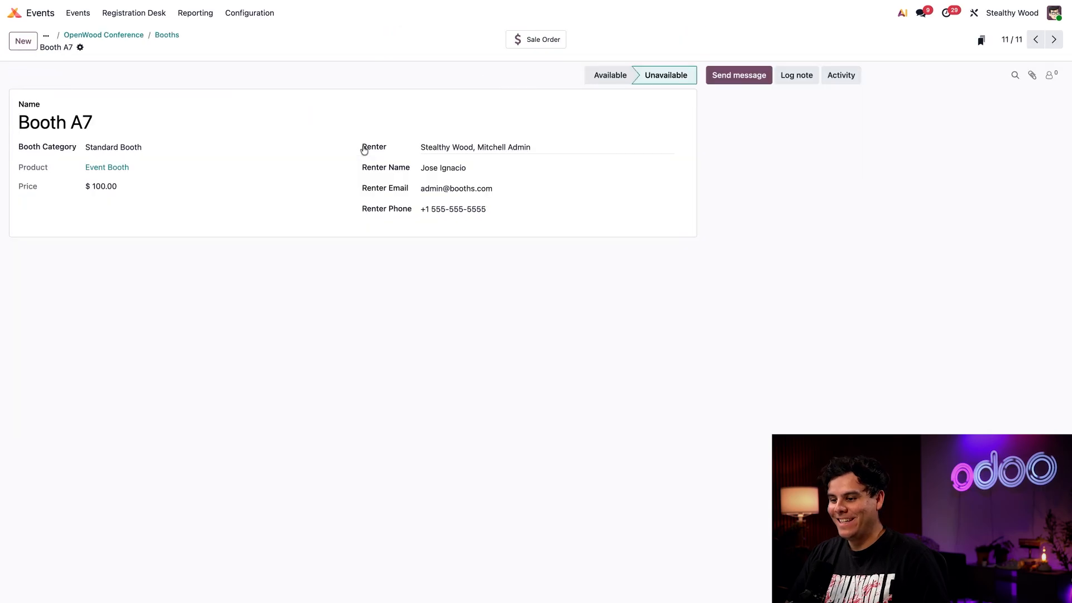